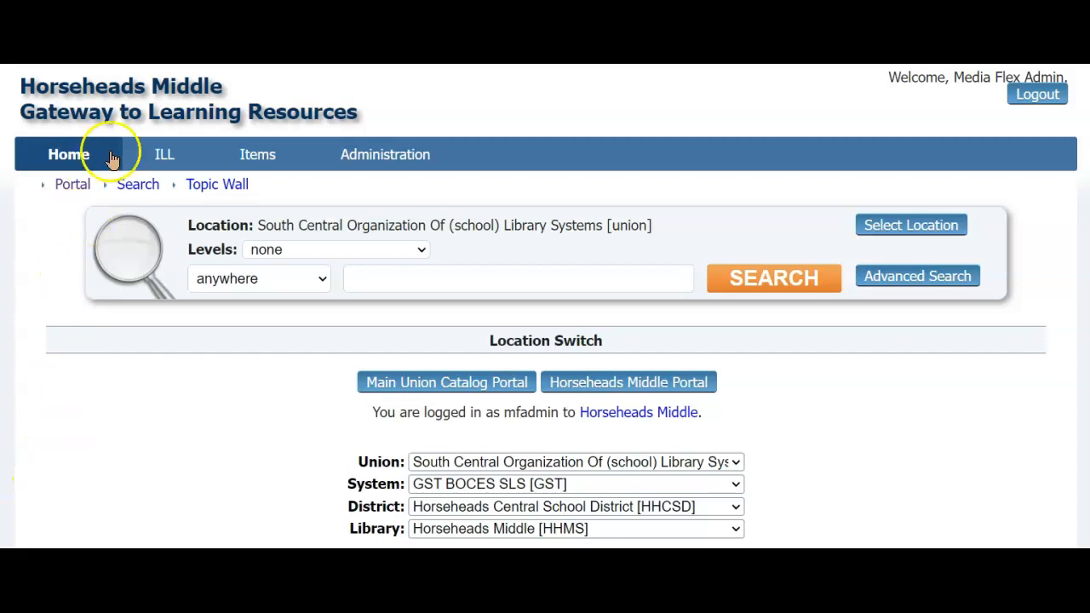
# - Open the interlibrary loan responses list and view the open request for the book "Nothing" by Janne Teller
pyautogui.click(166, 158)
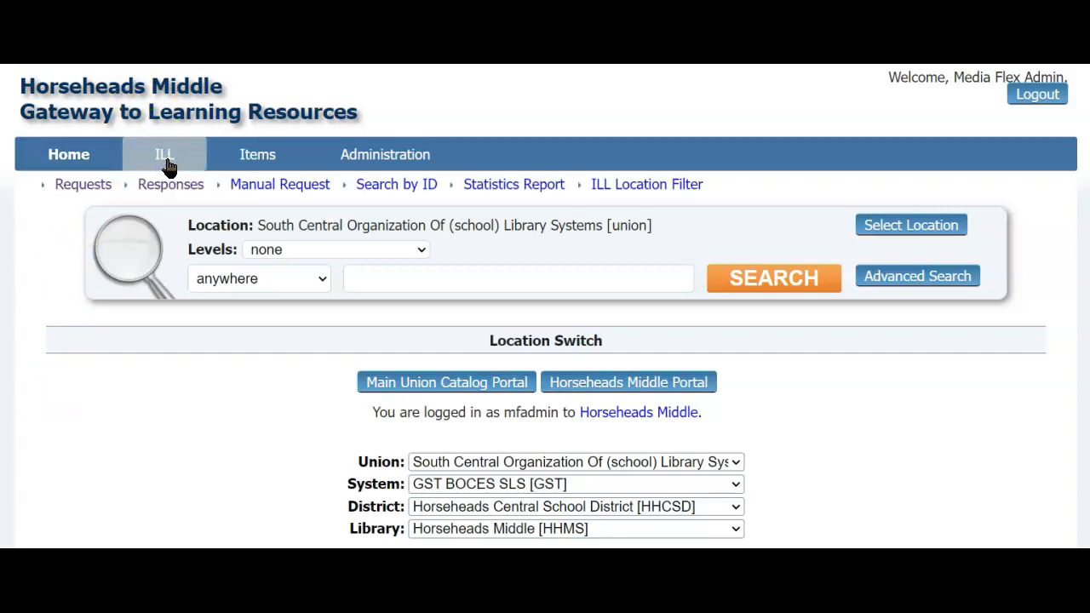
pyautogui.click(170, 199)
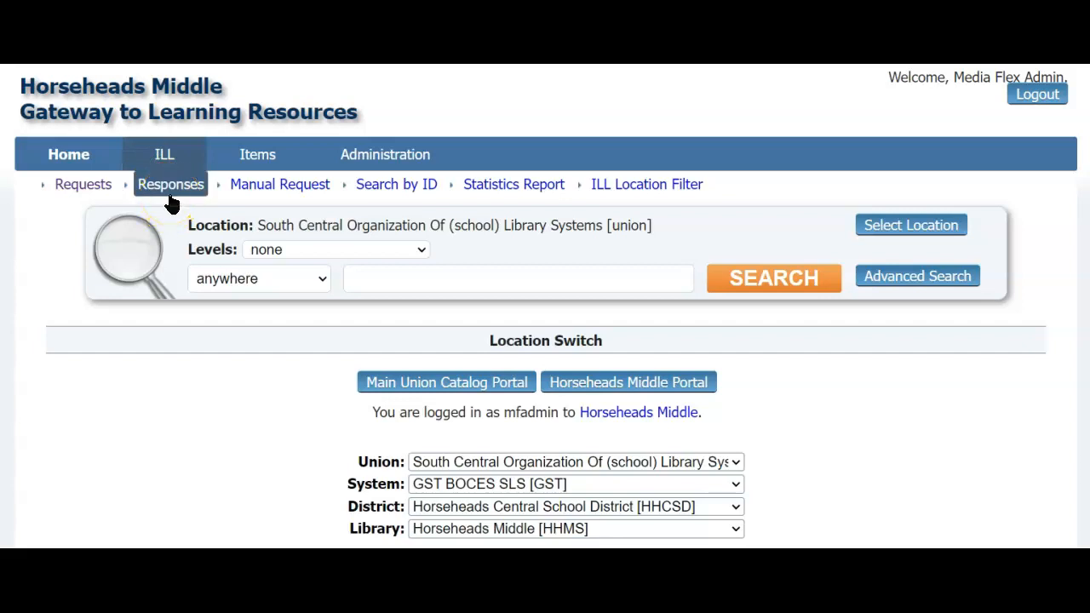
pyautogui.click(85, 197)
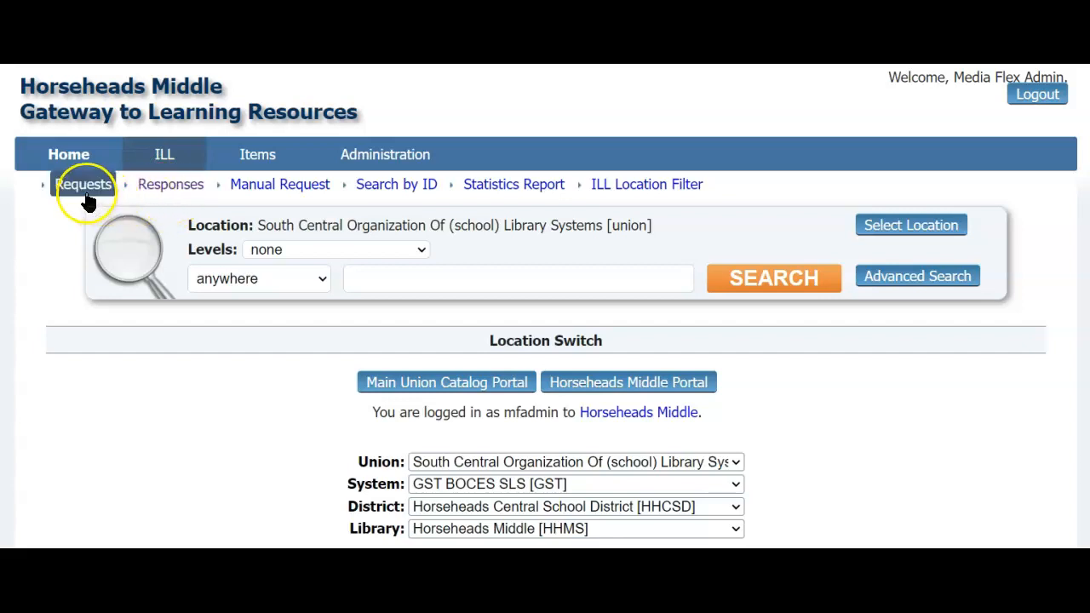
pyautogui.click(81, 199)
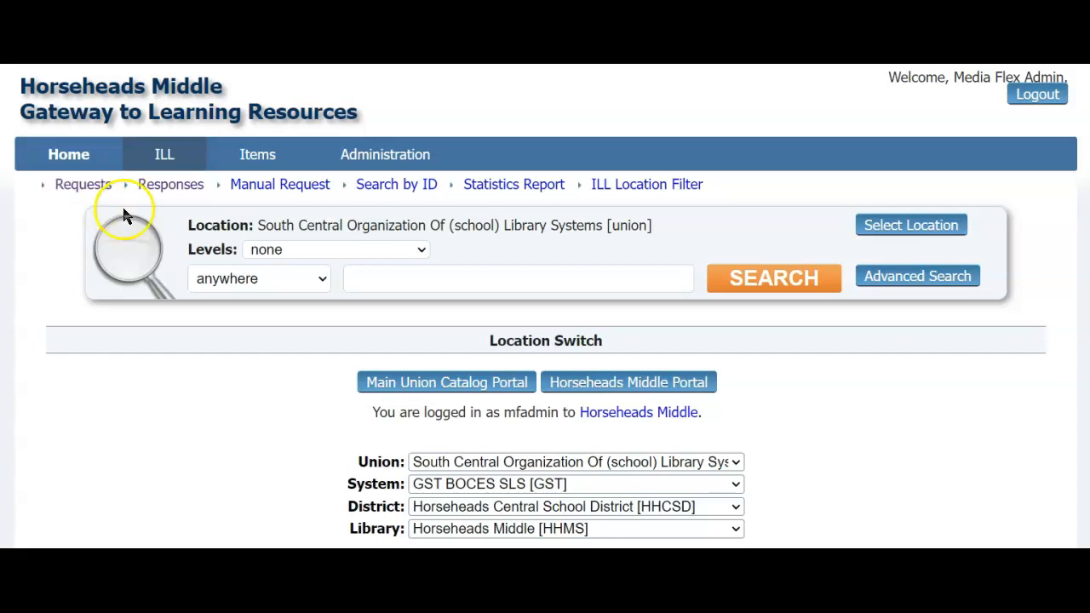
pyautogui.click(162, 201)
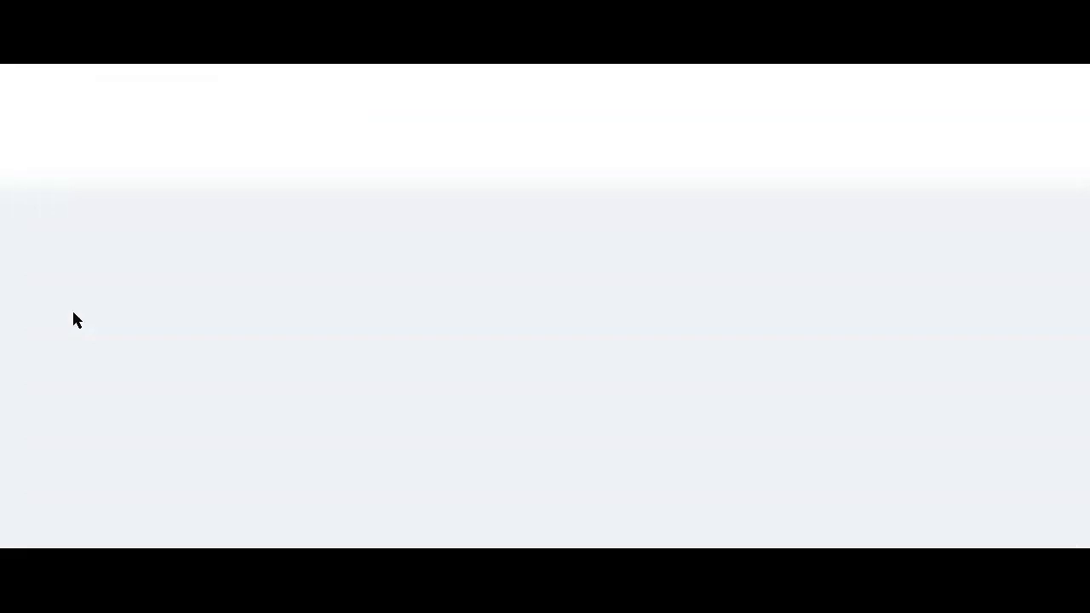
pyautogui.scroll(-2, 73, 320)
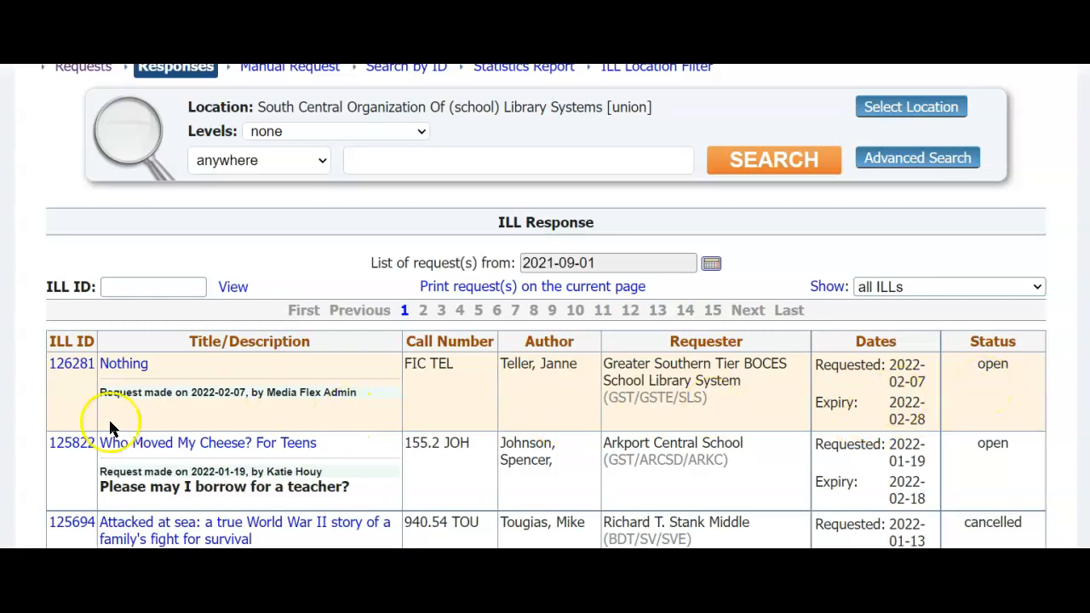
pyautogui.click(75, 363)
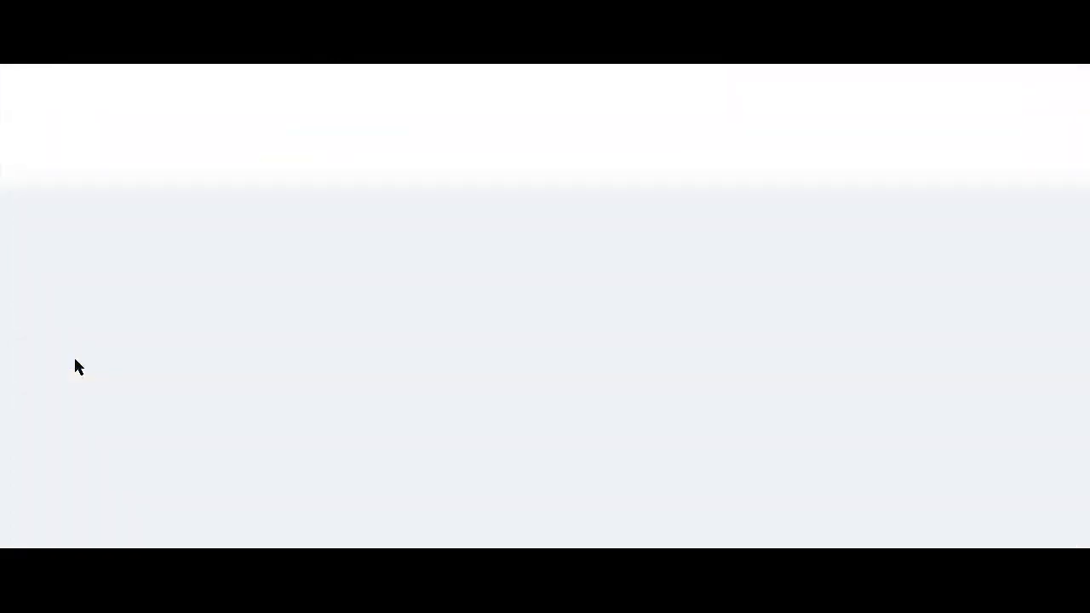
# - Examine the request's title, call number, requester, responder, history and the actions available for it
pyautogui.scroll(-2, 75, 361)
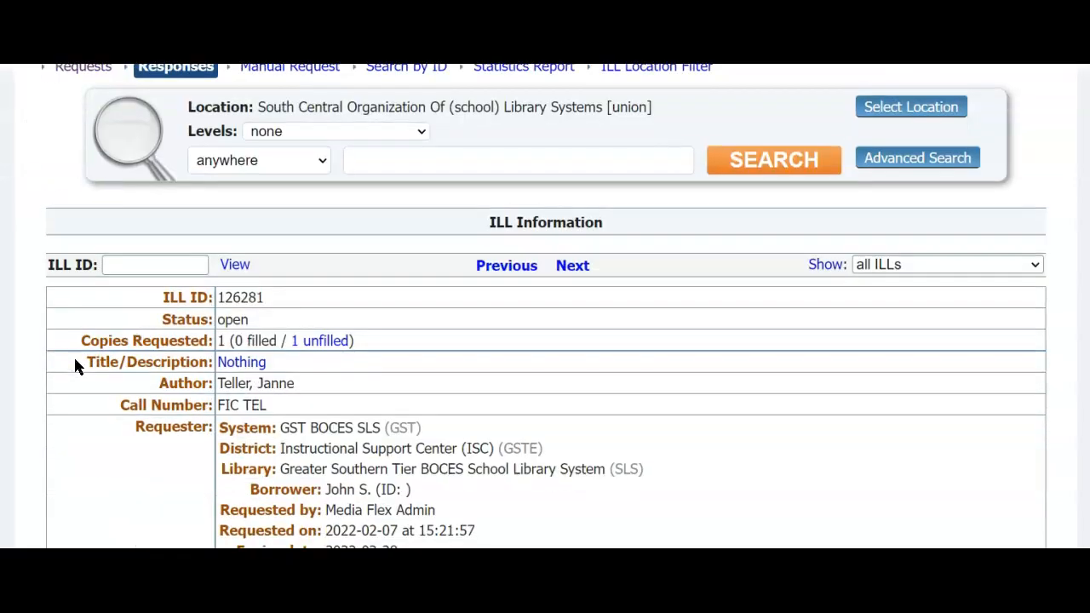
pyautogui.scroll(-2, 72, 366)
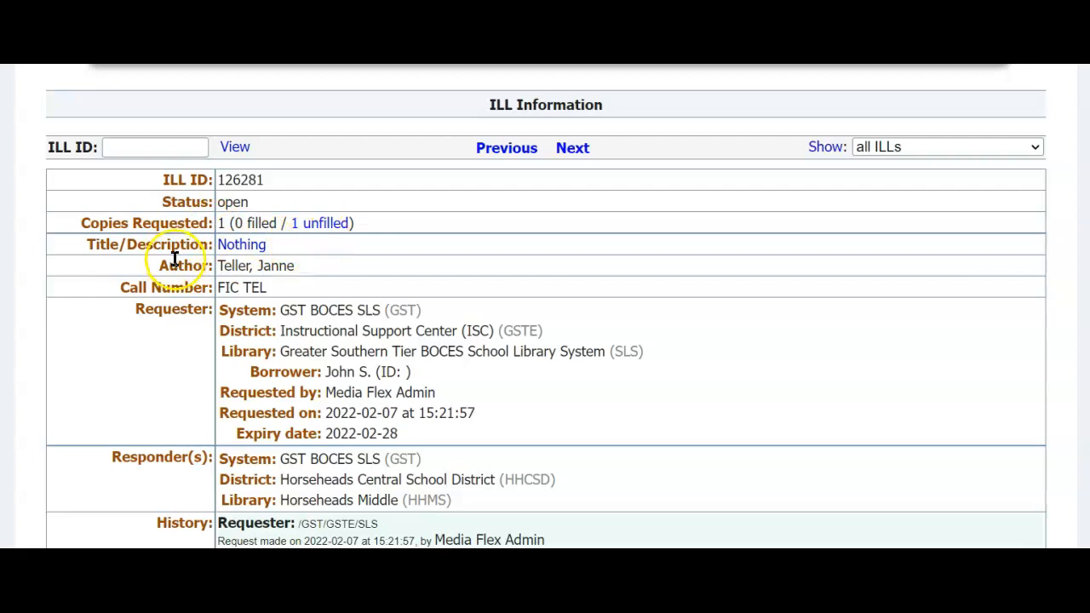
pyautogui.scroll(-3, 175, 323)
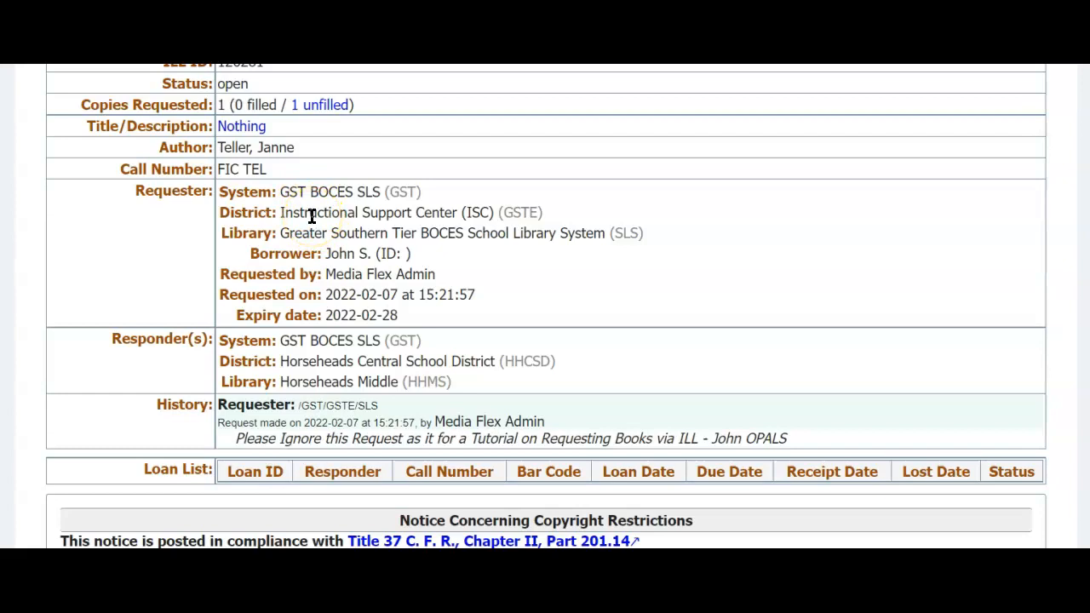
pyautogui.click(345, 263)
pyautogui.click(328, 274)
pyautogui.scroll(-3, 329, 274)
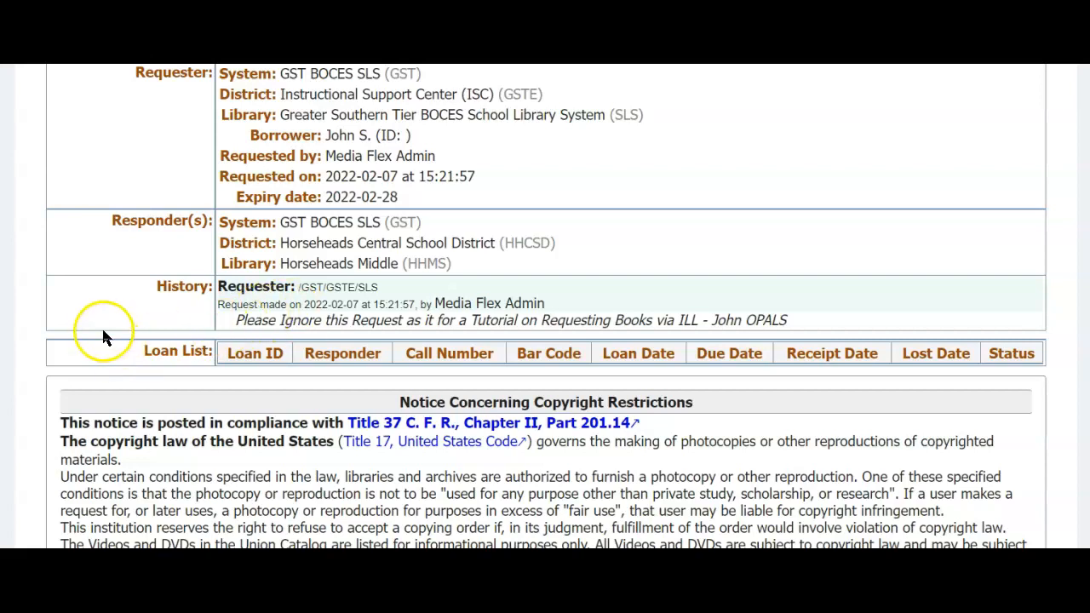
pyautogui.scroll(-3, 105, 330)
pyautogui.scroll(-1, 107, 323)
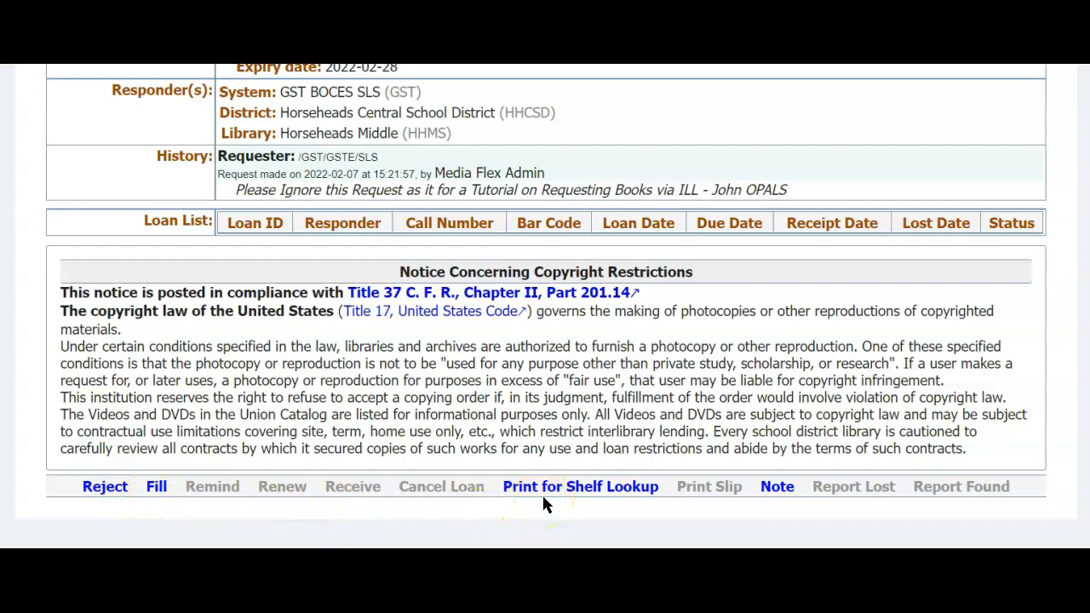
pyautogui.scroll(5, 543, 502)
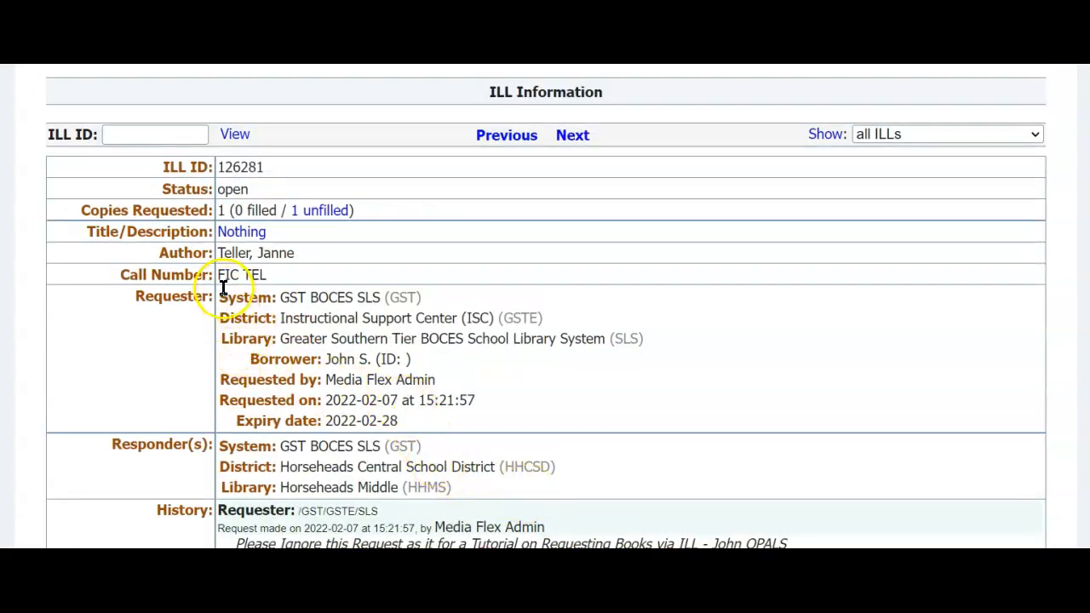
pyautogui.scroll(-5, 454, 503)
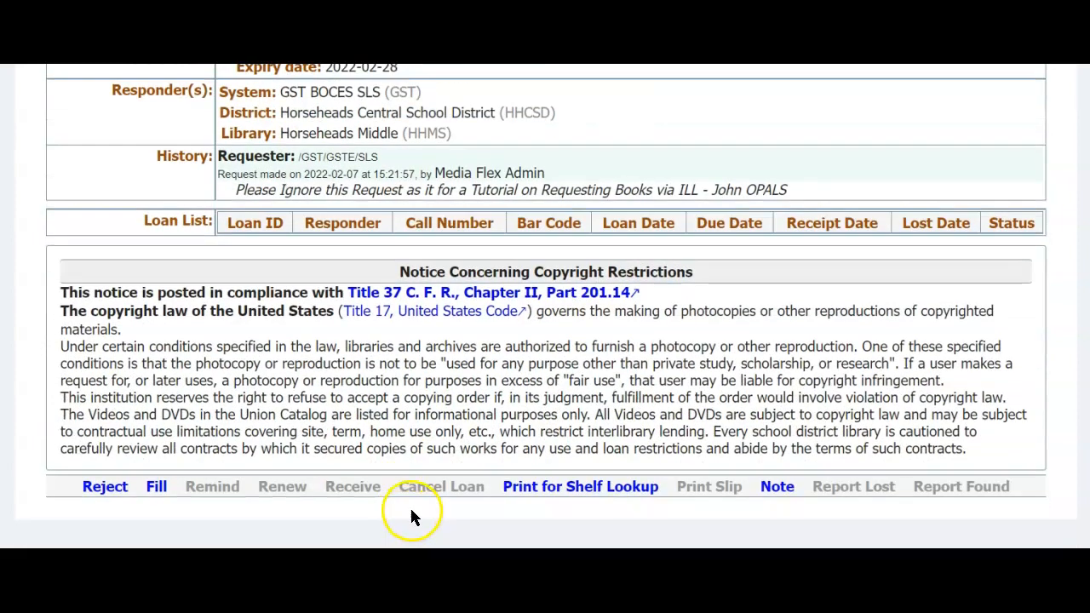
pyautogui.doubleClick(775, 487)
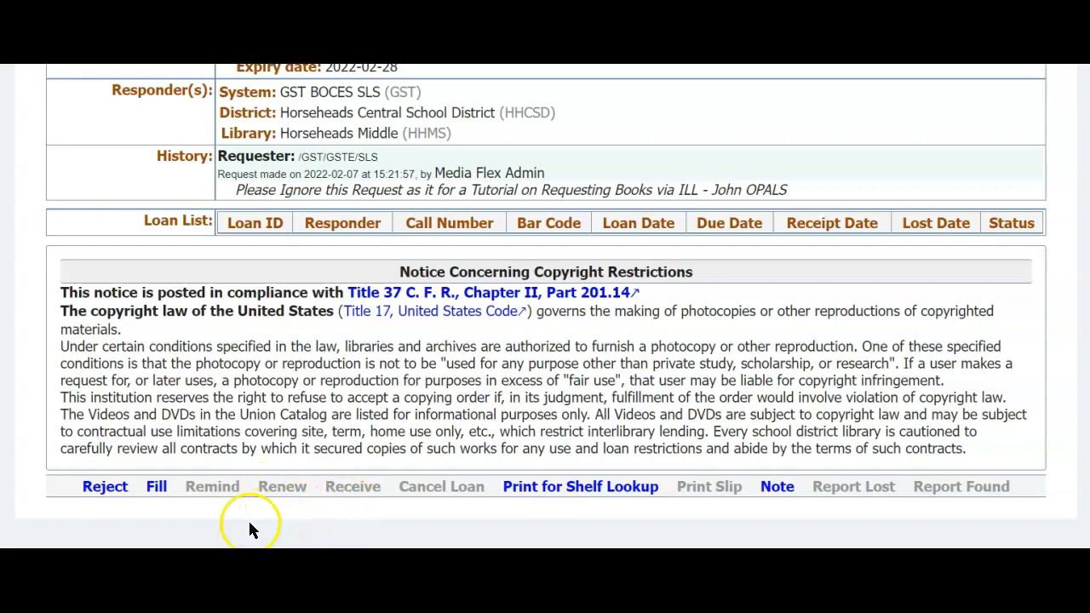
# - Start filling the request for "Nothing" and enter the item barcode 1HHMS00161548
pyautogui.click(157, 489)
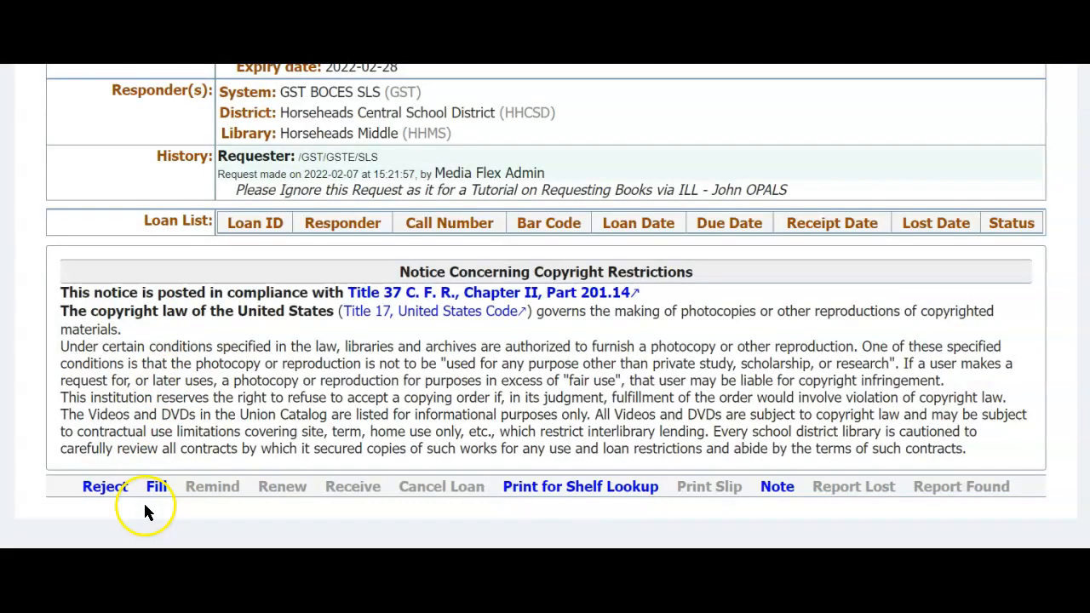
pyautogui.click(155, 488)
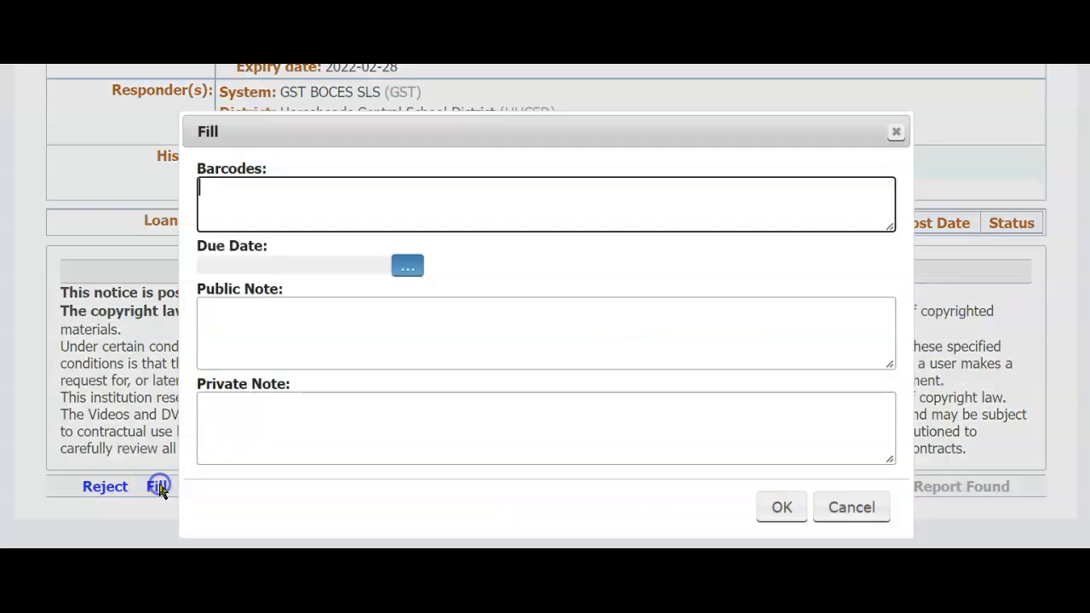
pyautogui.rightClick(209, 188)
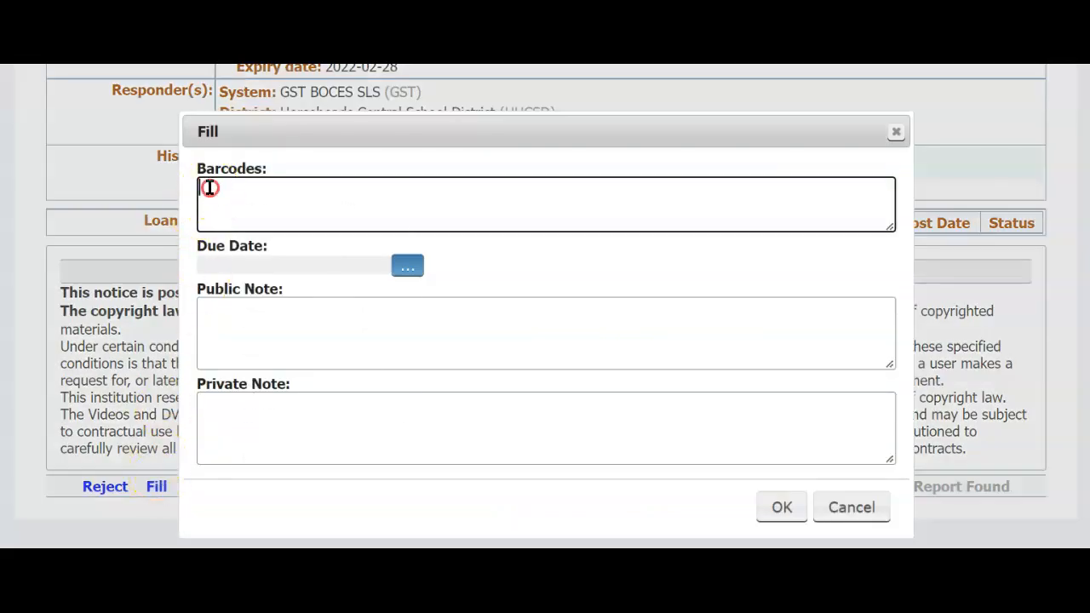
pyautogui.click(254, 333)
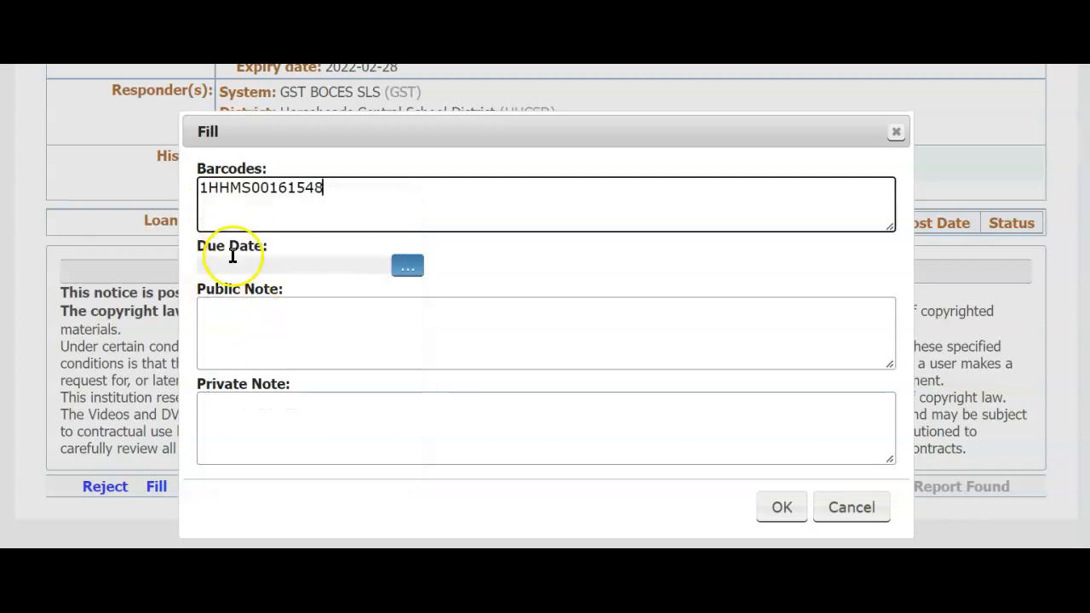
# - Set the loan's due date to 2022-03-18
pyautogui.click(410, 272)
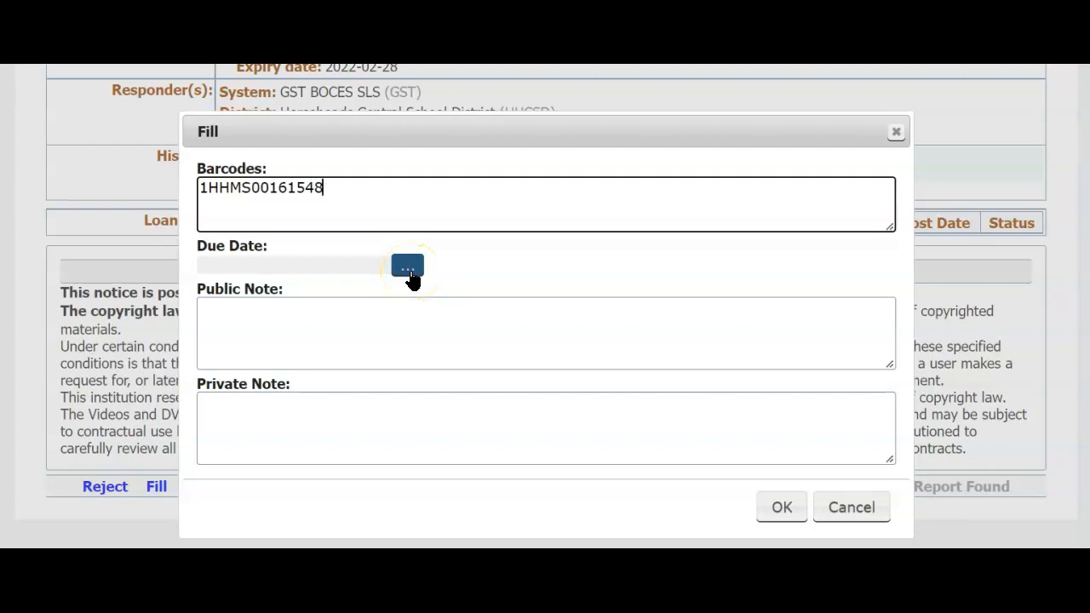
pyautogui.click(410, 275)
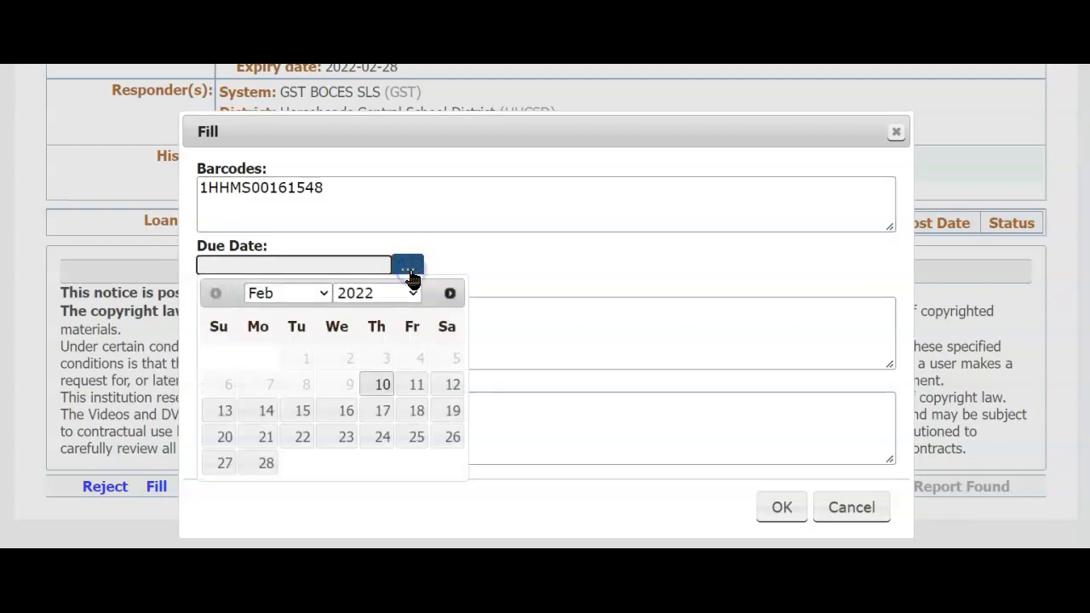
pyautogui.click(447, 293)
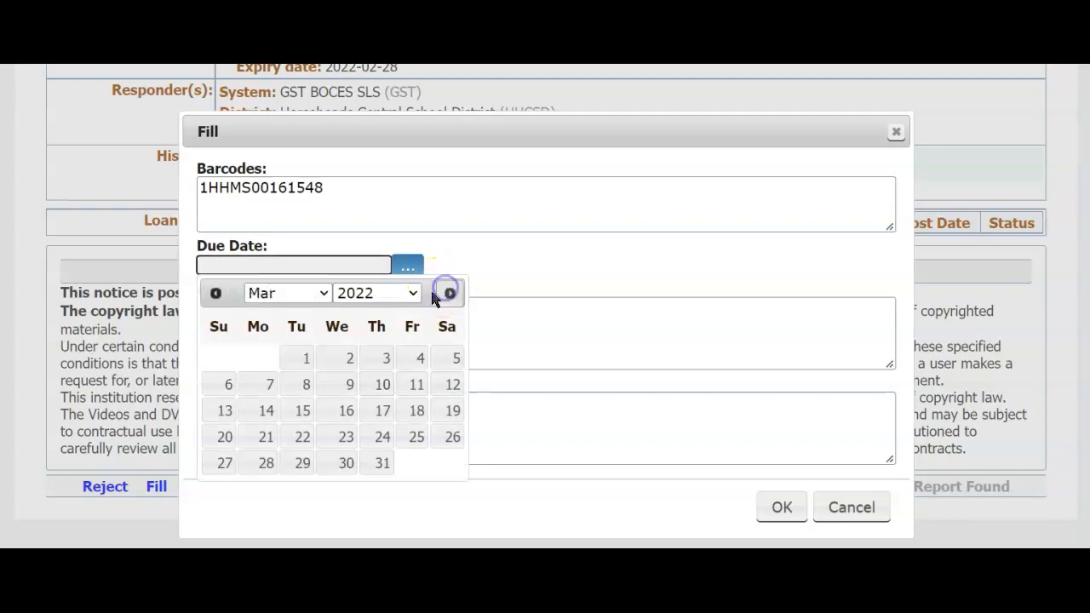
pyautogui.click(416, 412)
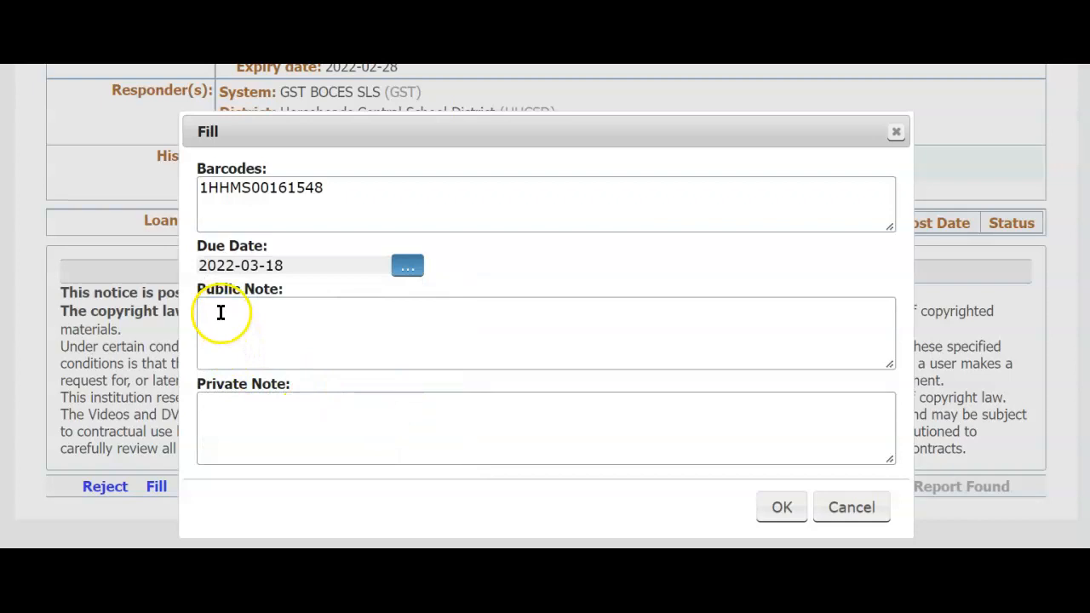
# - Add the private note "This is for Testing Only...No need to respond" and submit the fill
pyautogui.click(220, 419)
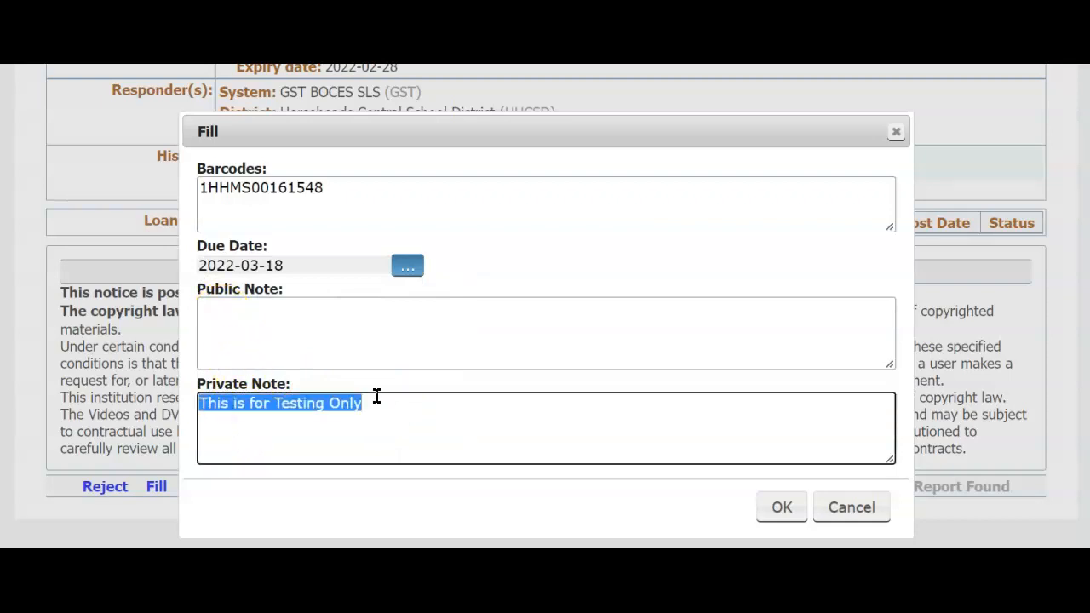
pyautogui.write('This is for Testing Only...Now')
pyautogui.press('BackSpace')
pyautogui.write('need to respond')
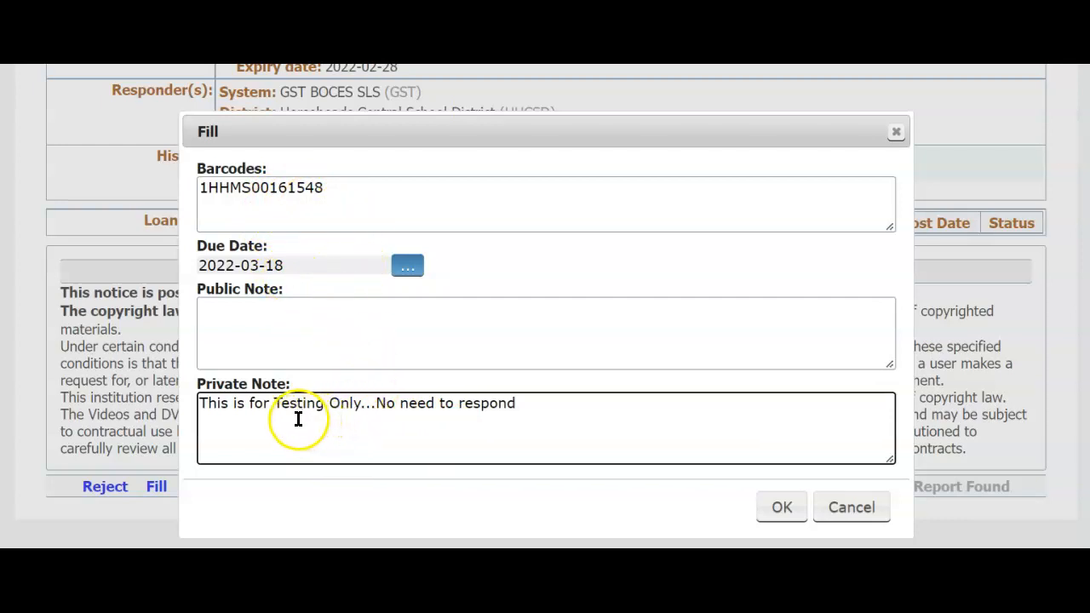
pyautogui.click(777, 508)
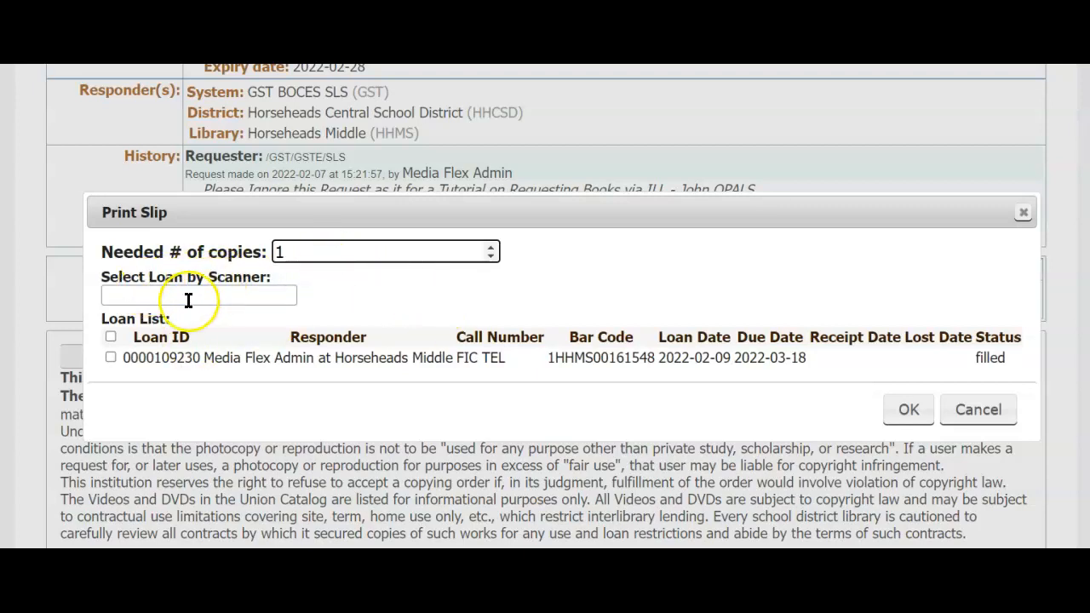
# - Enter barcode 1HHMS00161548 for the print slip, select the filled loan, and generate and review the slip
pyautogui.click(133, 297)
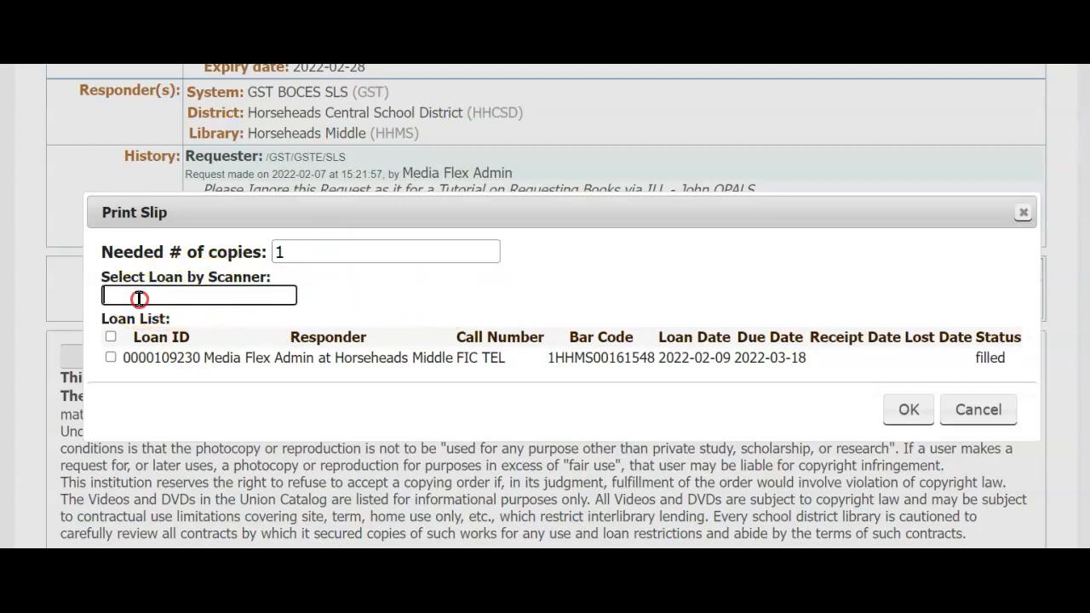
pyautogui.rightClick(138, 297)
pyautogui.click(166, 203)
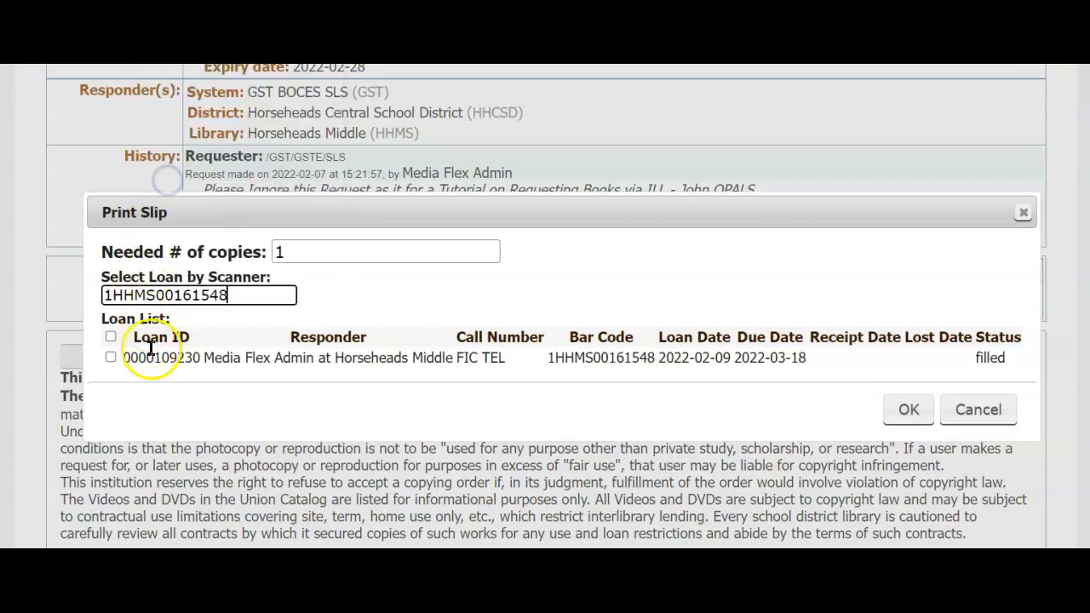
pyautogui.click(110, 357)
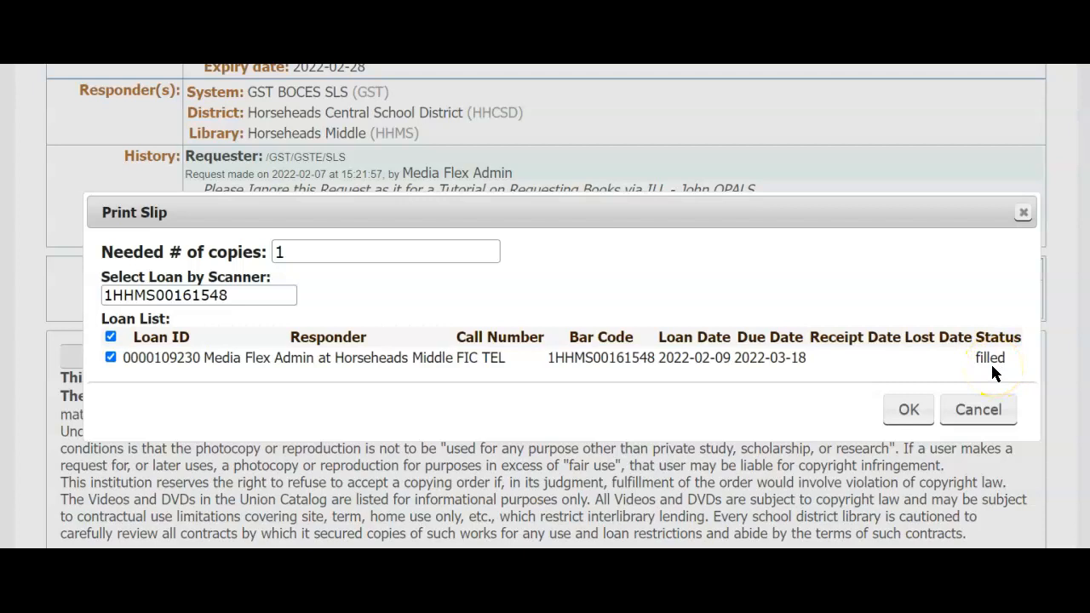
pyautogui.click(909, 409)
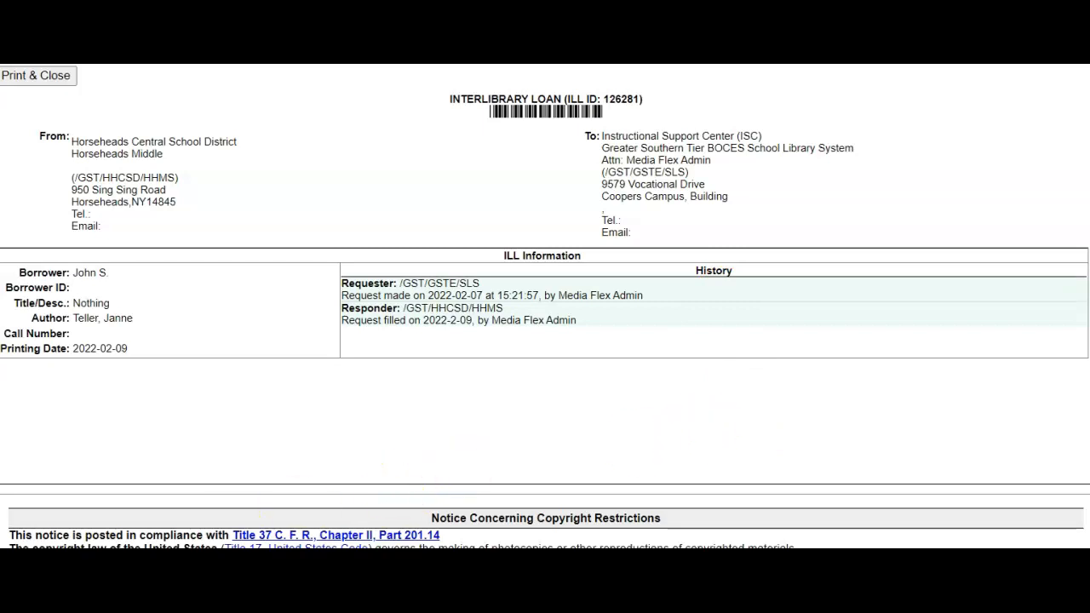
pyautogui.scroll(-3, 68, 516)
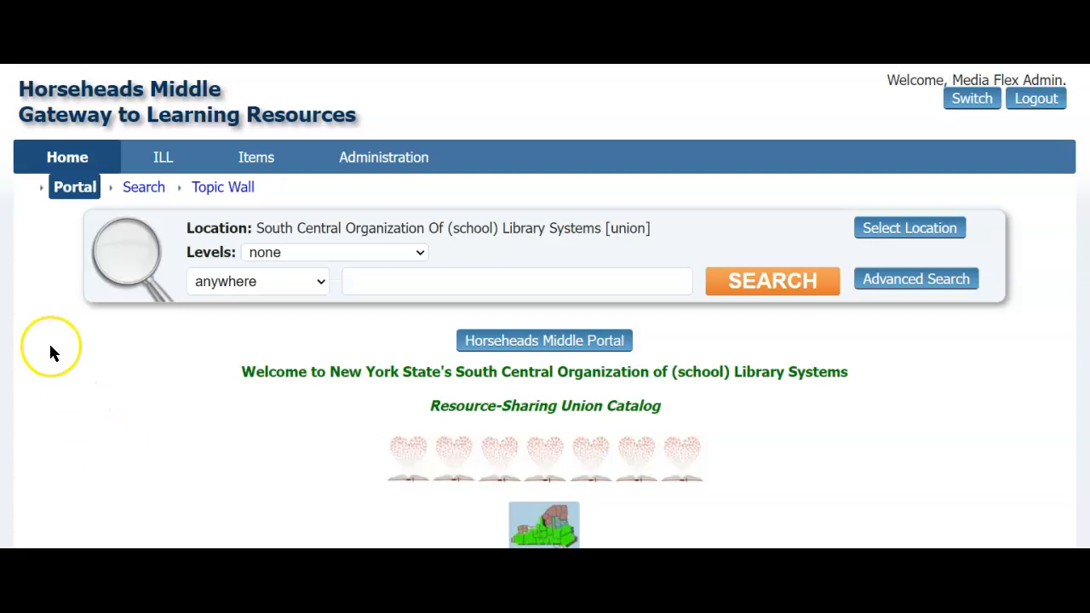
# - Return to the interlibrary loan responses list and check the status of the request for "Nothing"
pyautogui.moveTo(160, 164)
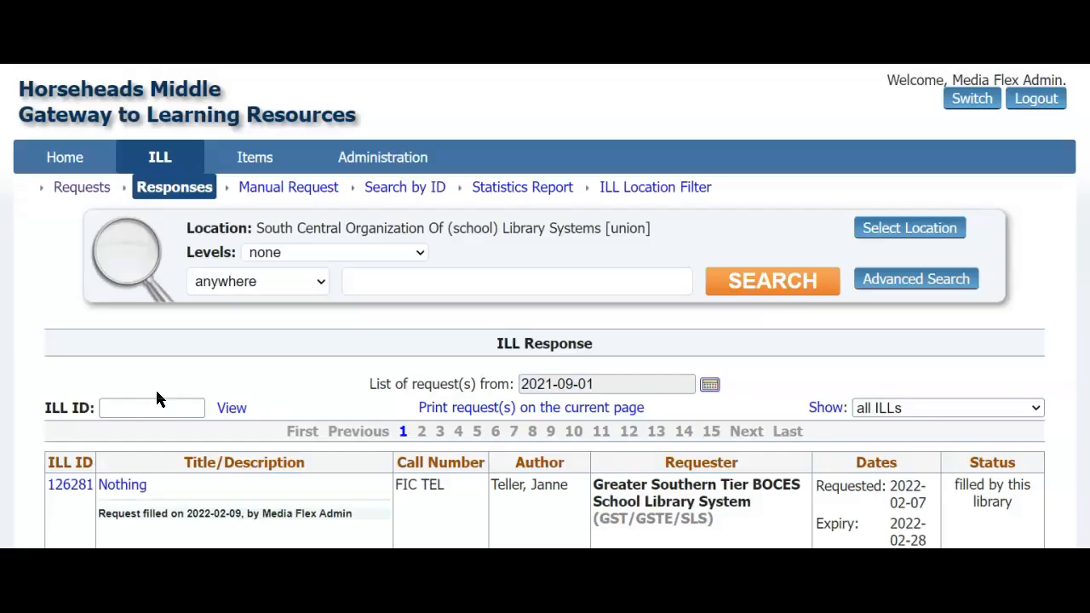
pyautogui.scroll(-2, 156, 392)
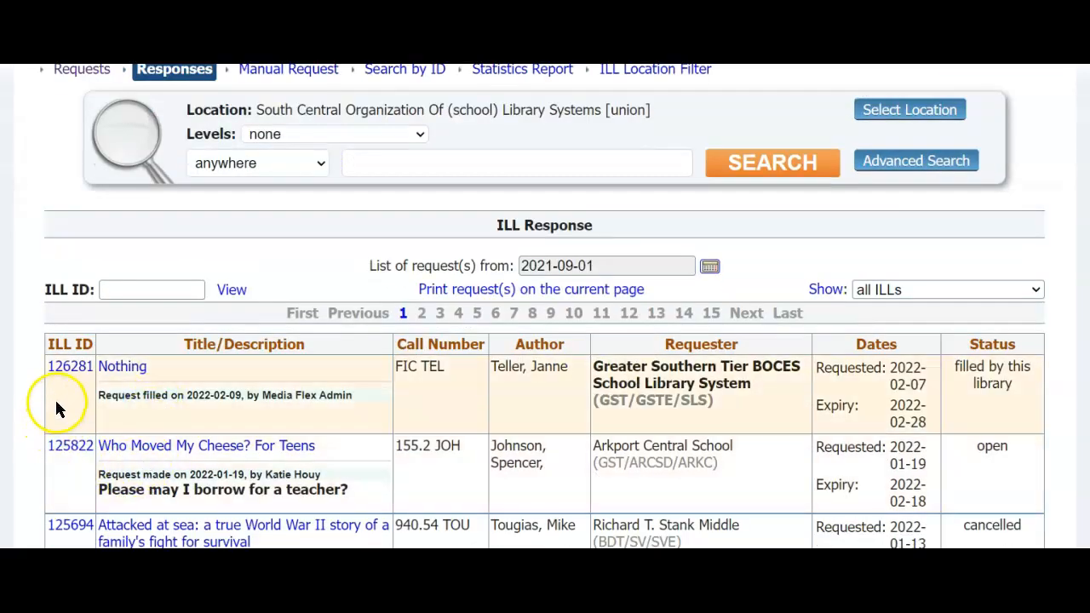